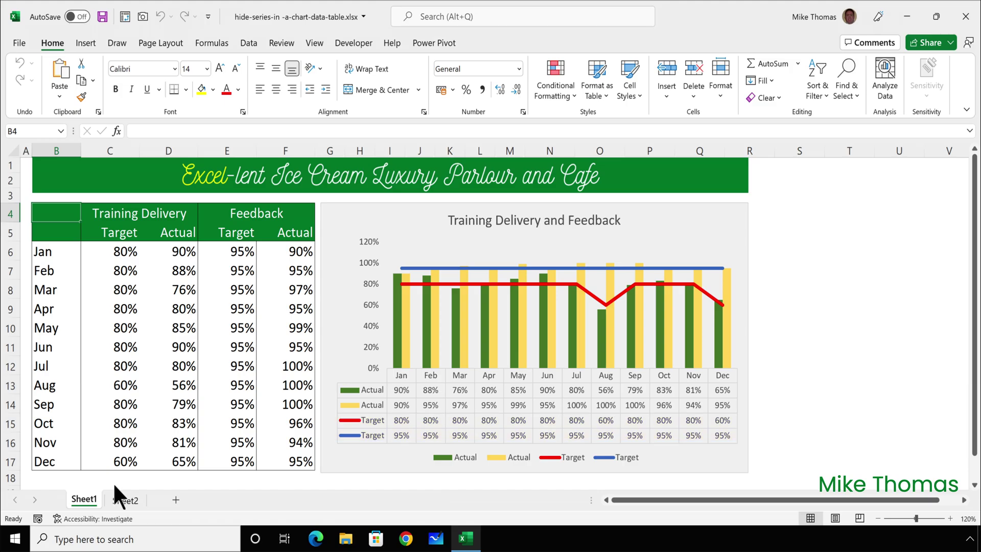
On Sheet2, add a data table beneath the Training Delivery and Feedback chart.
{"action": "left_click", "coordinate": [127, 499]}
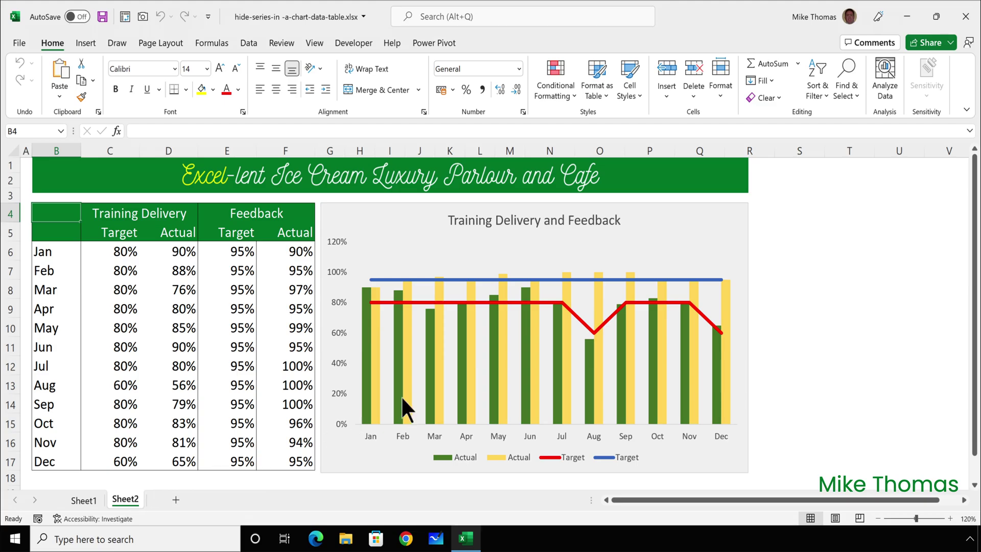
{"action": "left_click", "coordinate": [733, 221]}
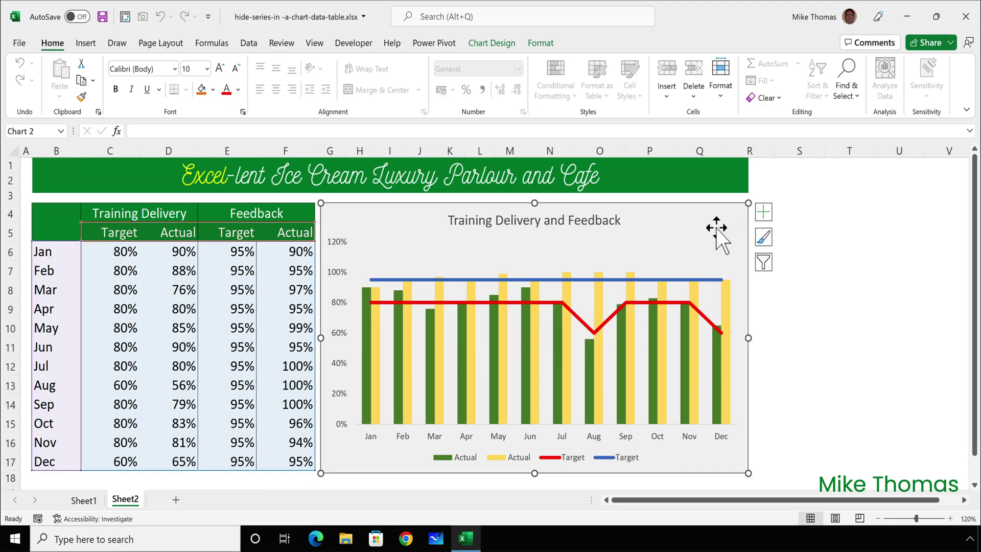
{"action": "left_click", "coordinate": [761, 214]}
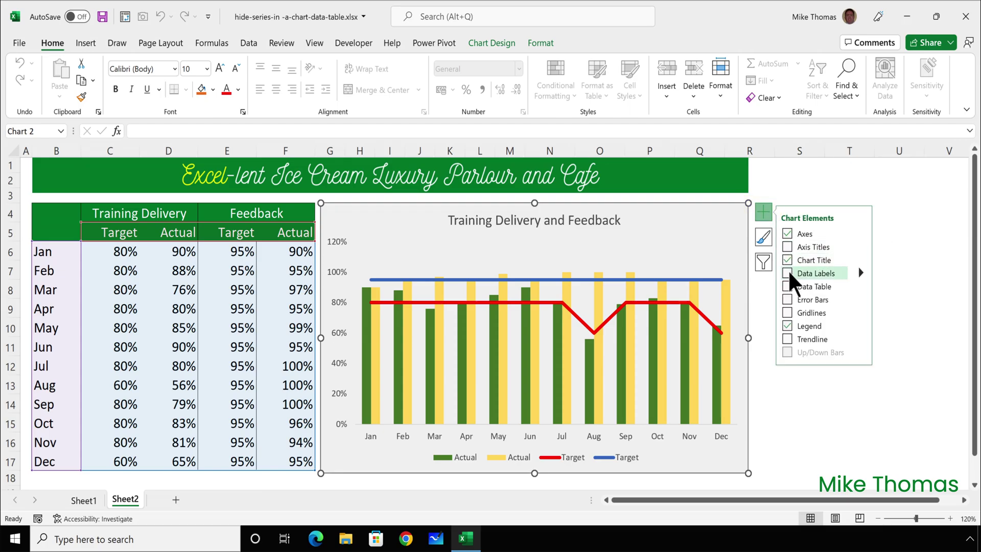
{"action": "left_click", "coordinate": [787, 286]}
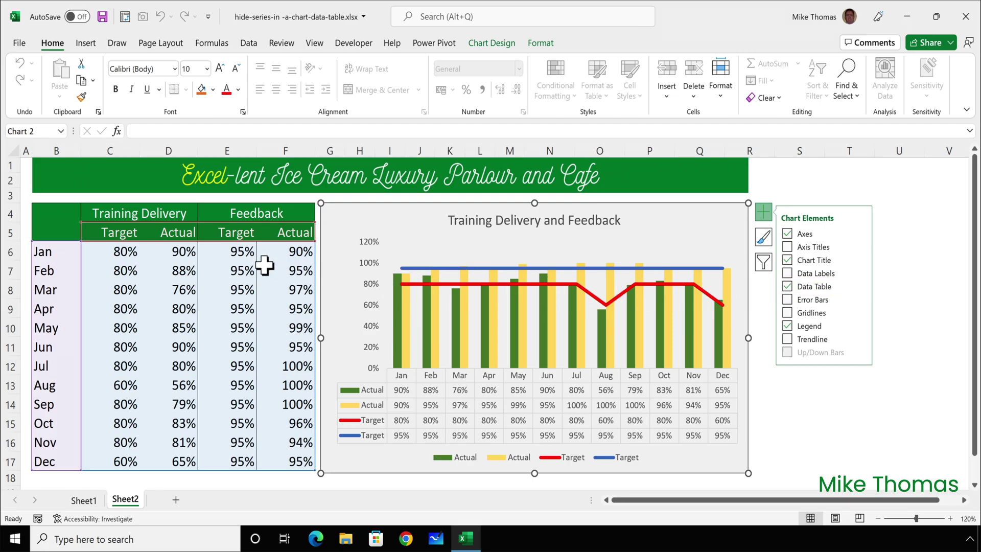
Give the Target cells C5:C17 and E5:E17 the custom number format ;;; so their values vanish.
{"action": "left_click", "coordinate": [114, 229]}
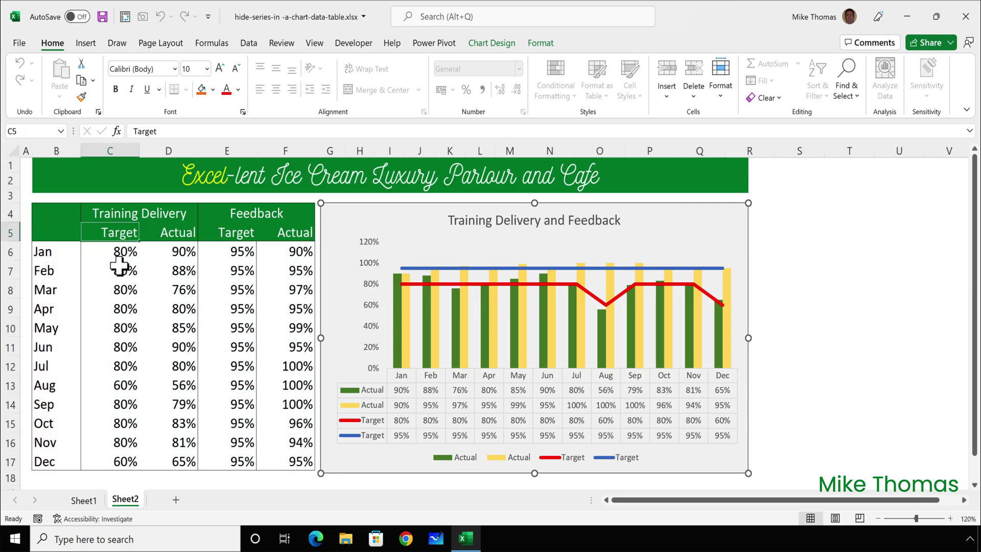
{"action": "left_click_drag", "start_coordinate": [119, 265], "coordinate": [116, 461]}
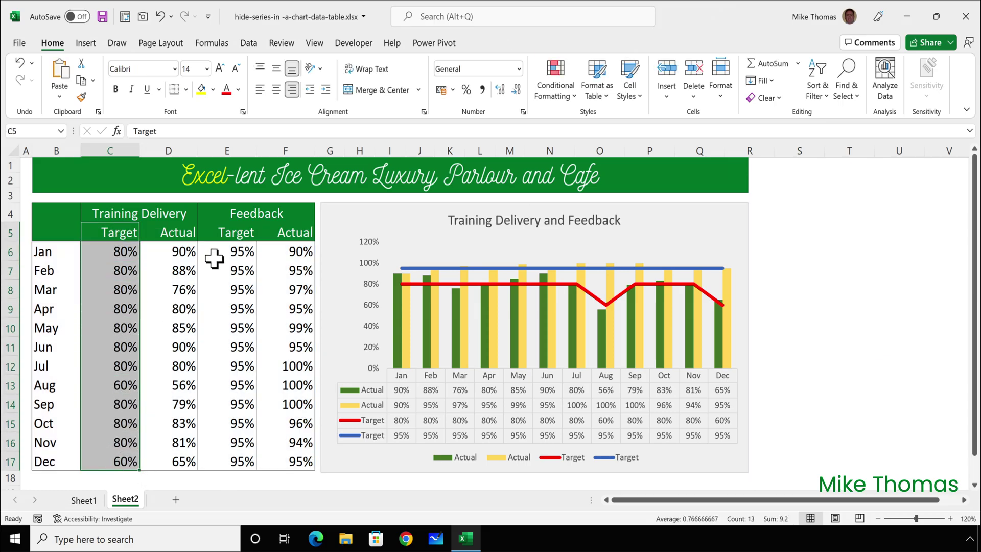
{"action": "left_click_drag", "start_coordinate": [237, 235], "coordinate": [237, 460]}
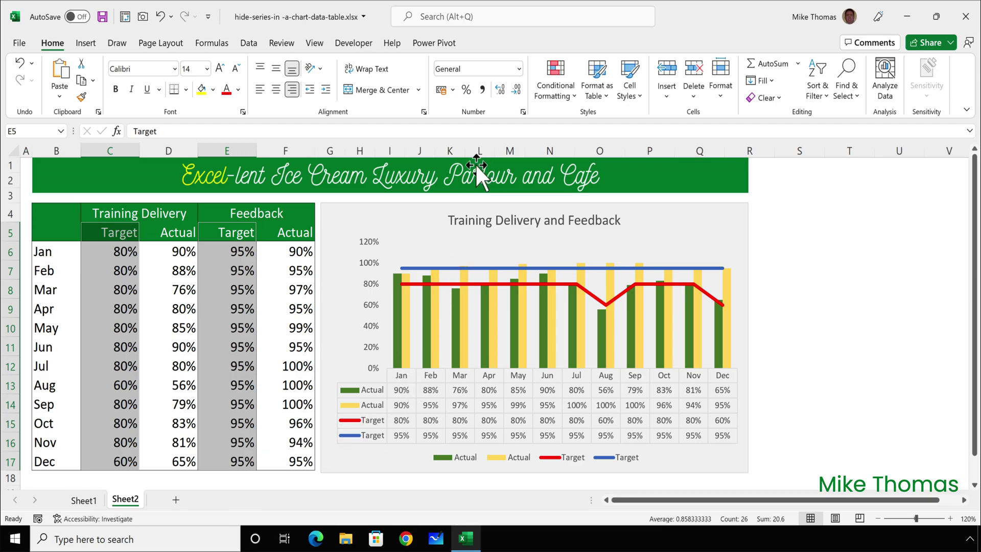
{"action": "left_click", "coordinate": [519, 70]}
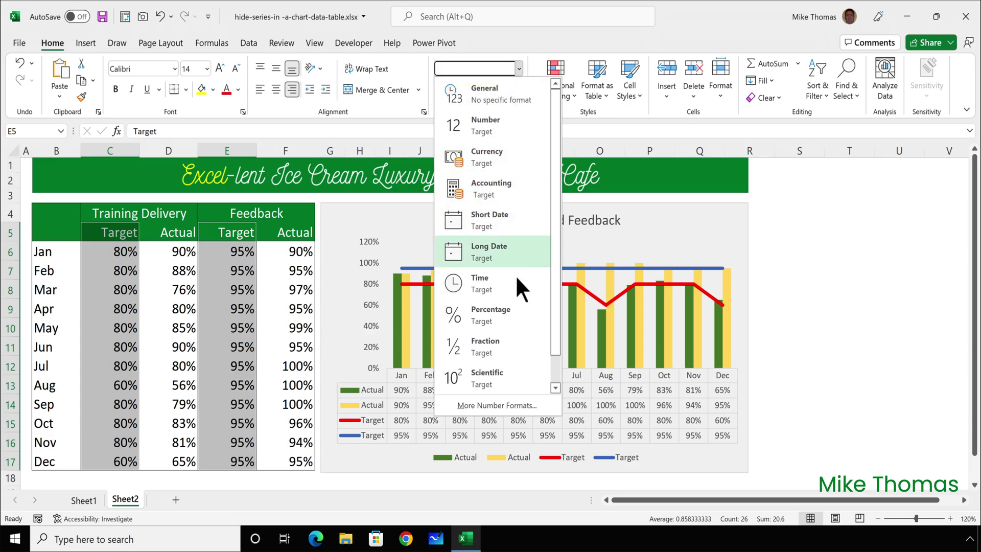
{"action": "left_click", "coordinate": [504, 405]}
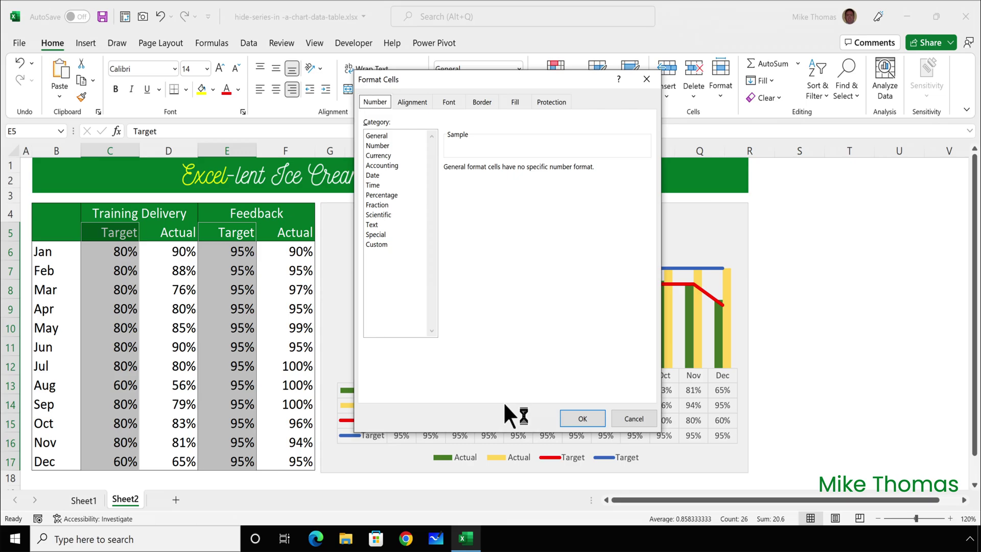
{"action": "left_click", "coordinate": [385, 245]}
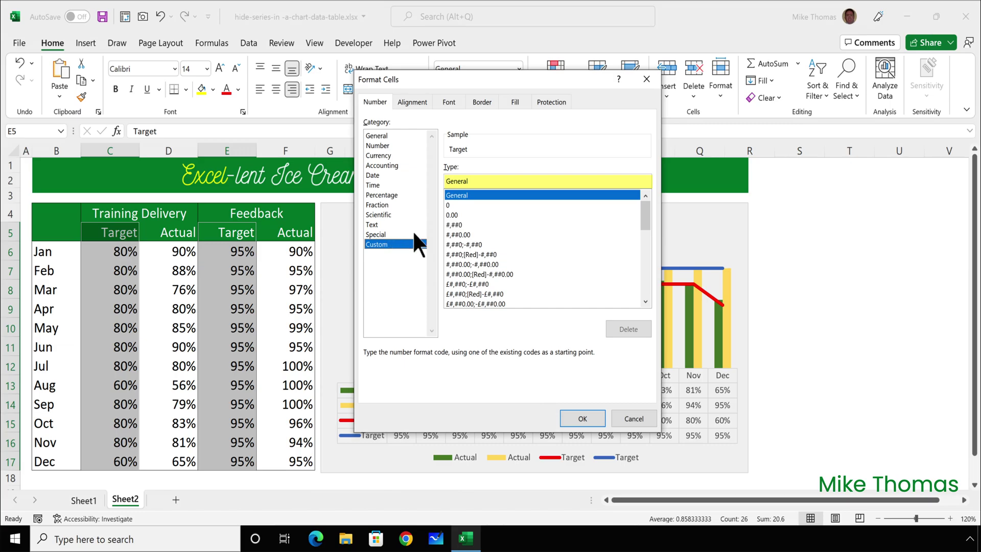
{"action": "left_click_drag", "start_coordinate": [476, 183], "coordinate": [418, 182]}
{"action": "key", "text": "Delete"}
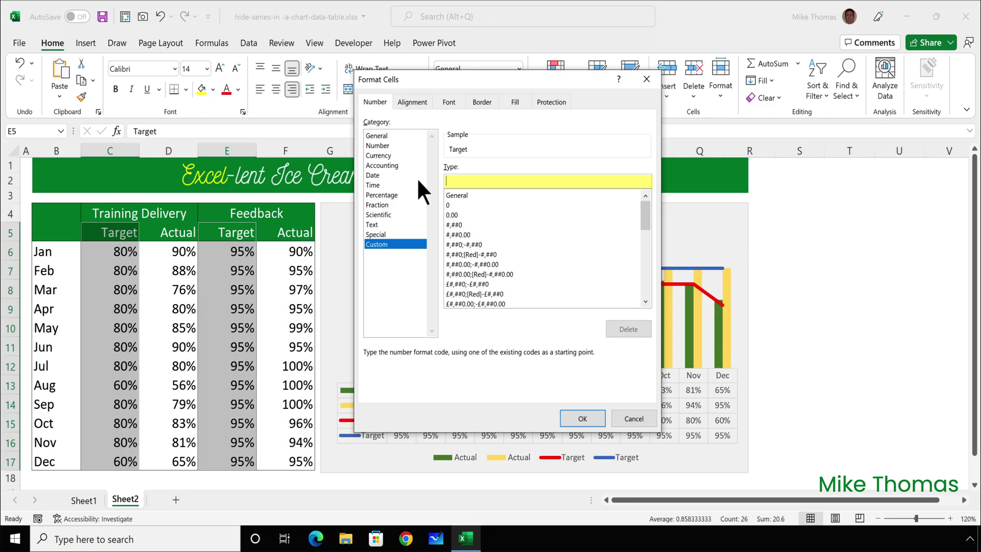
{"action": "type", "text": ";;;"}
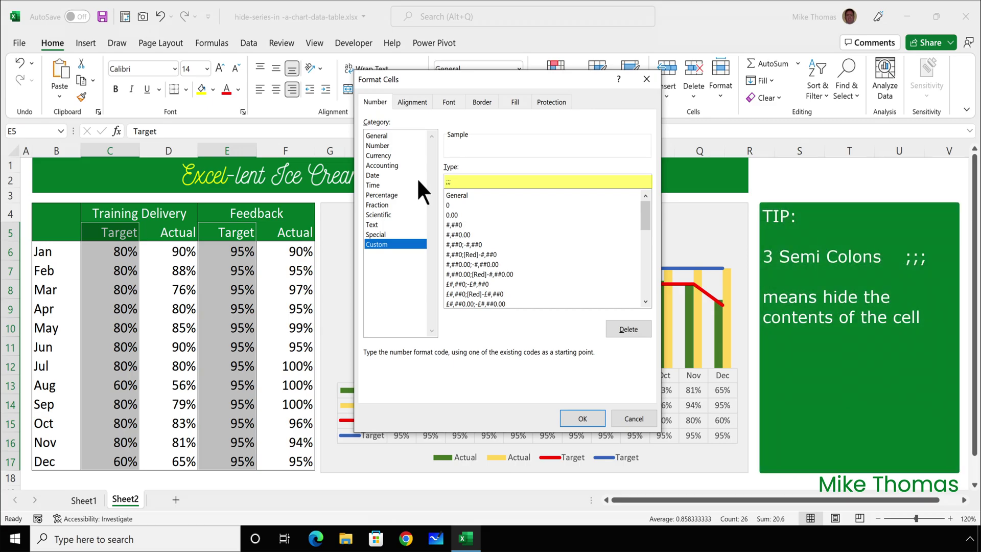
{"action": "left_click", "coordinate": [576, 416]}
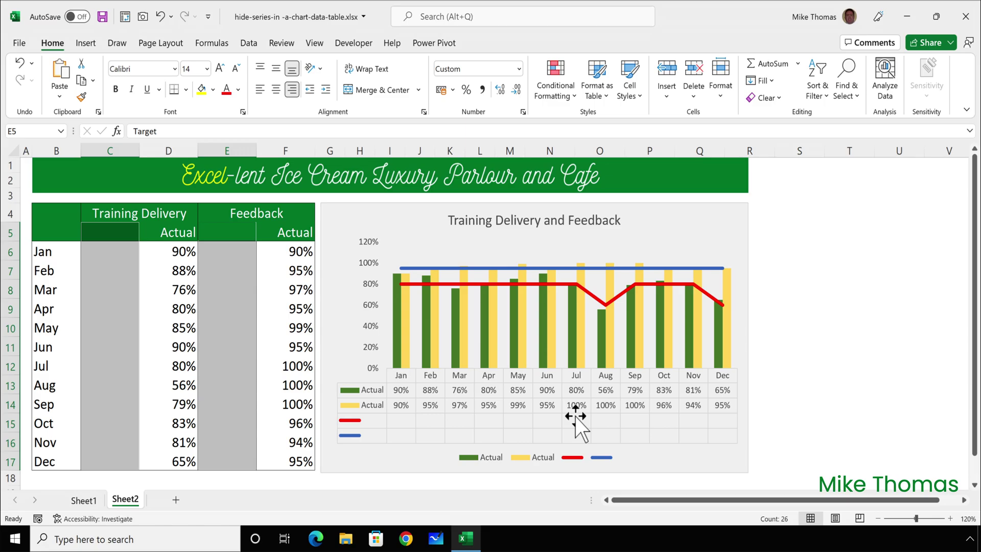
Show the chart's data table without legend keys, outline or horizontal borders.
{"action": "left_click", "coordinate": [76, 220]}
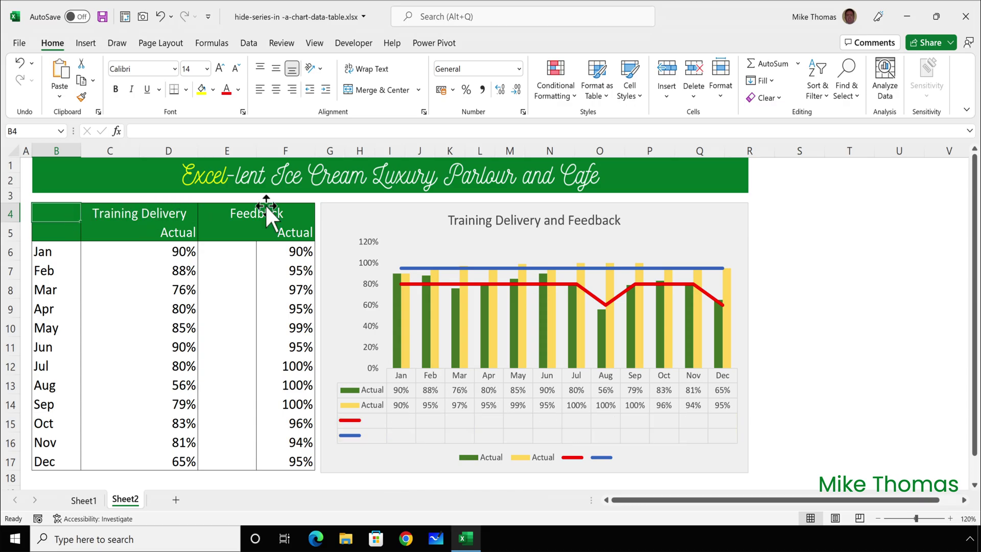
{"action": "left_click", "coordinate": [742, 229]}
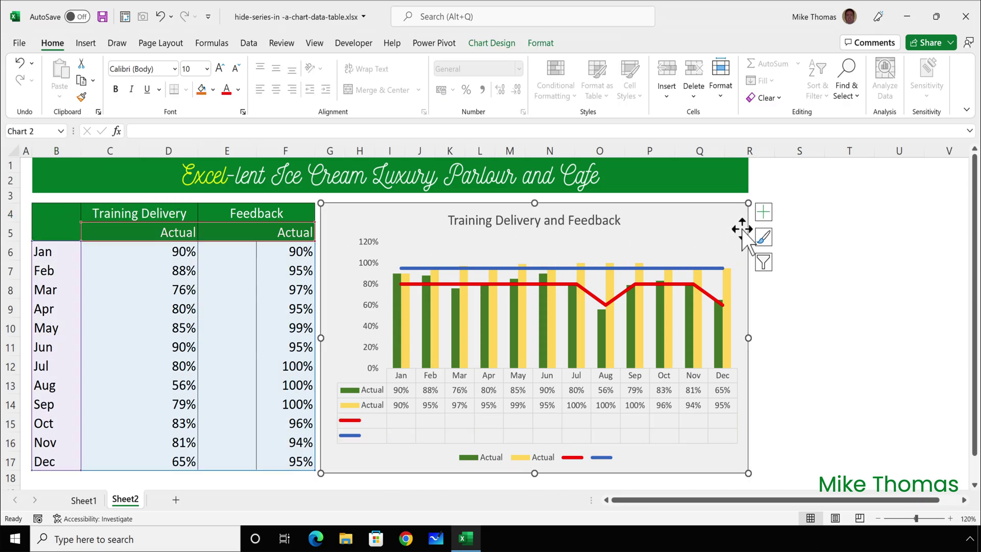
{"action": "left_click", "coordinate": [763, 212]}
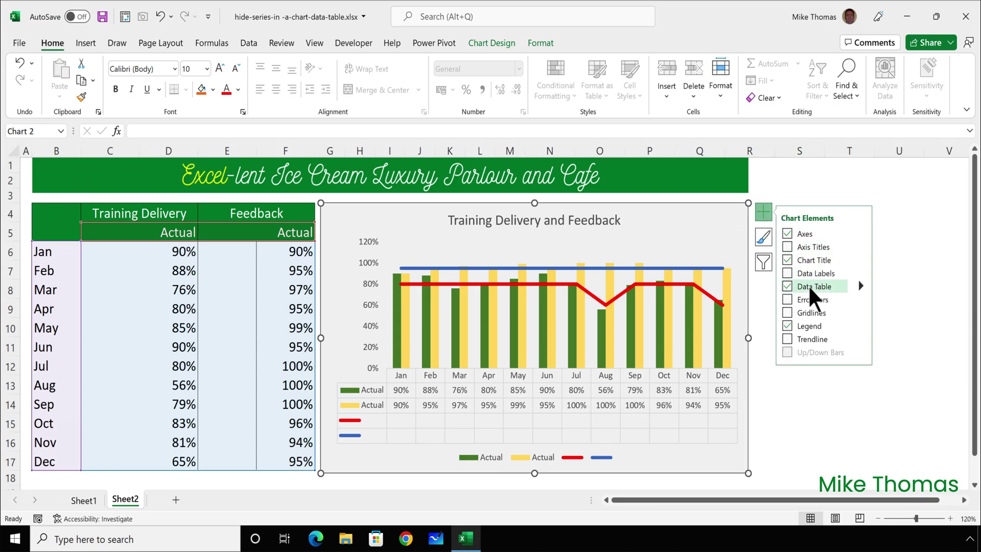
{"action": "left_click", "coordinate": [860, 283]}
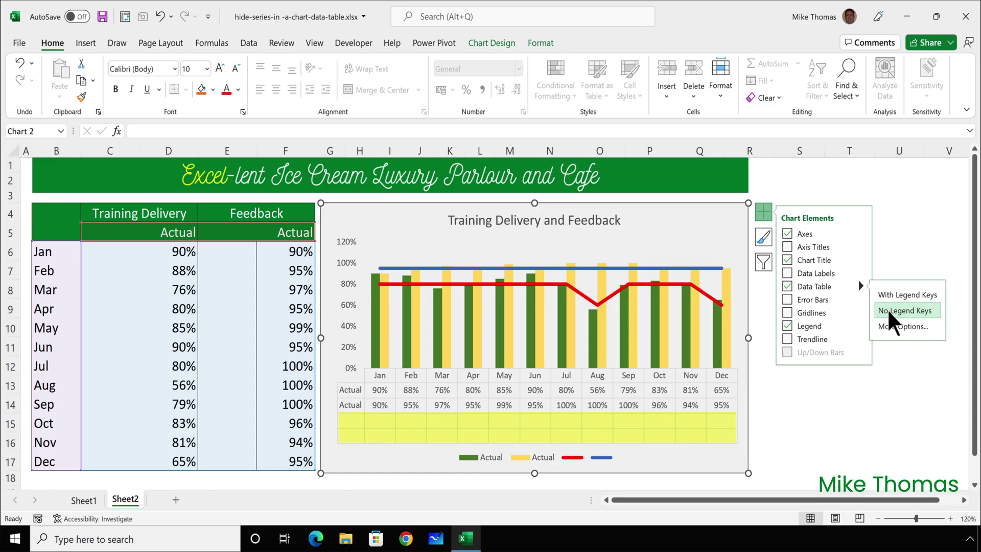
{"action": "left_click", "coordinate": [887, 308]}
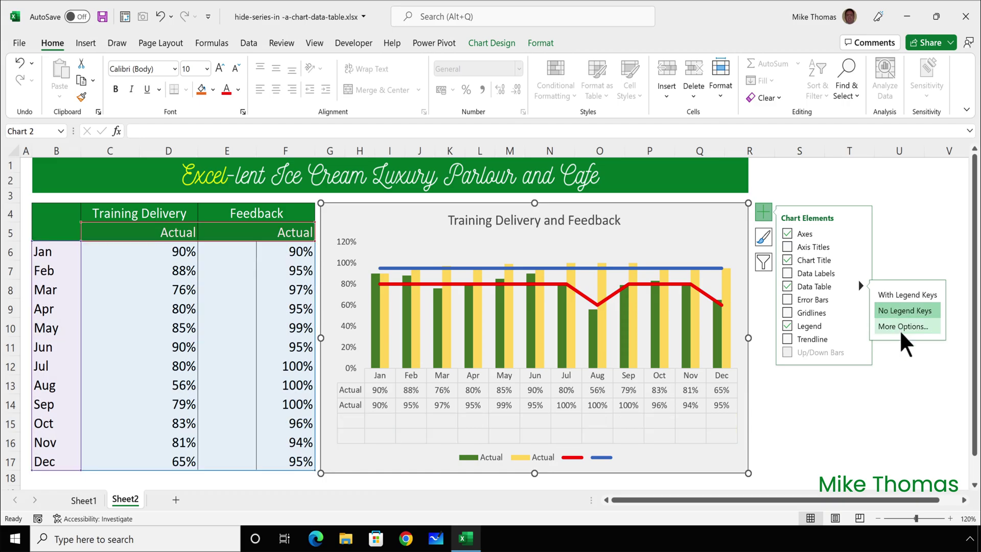
{"action": "left_click", "coordinate": [900, 323]}
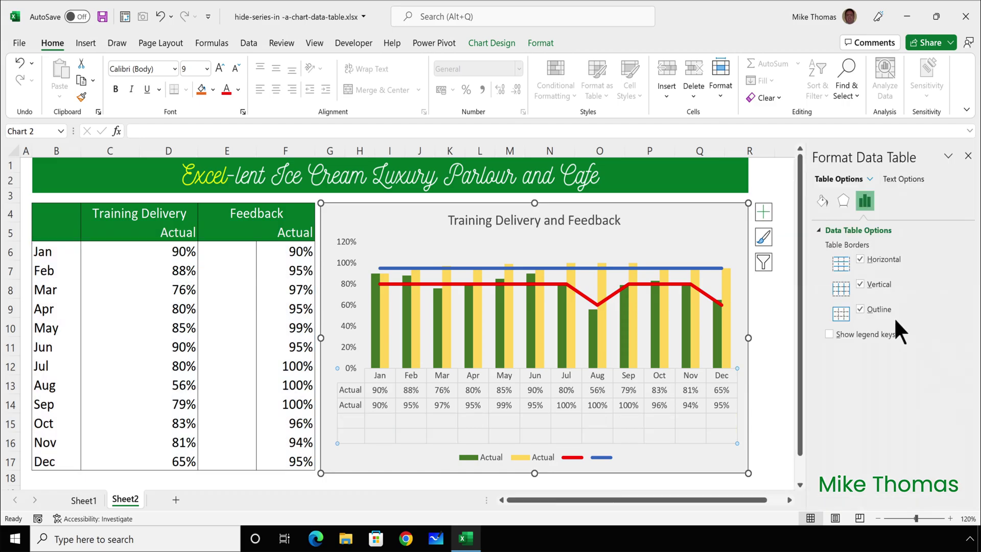
{"action": "left_click", "coordinate": [861, 308]}
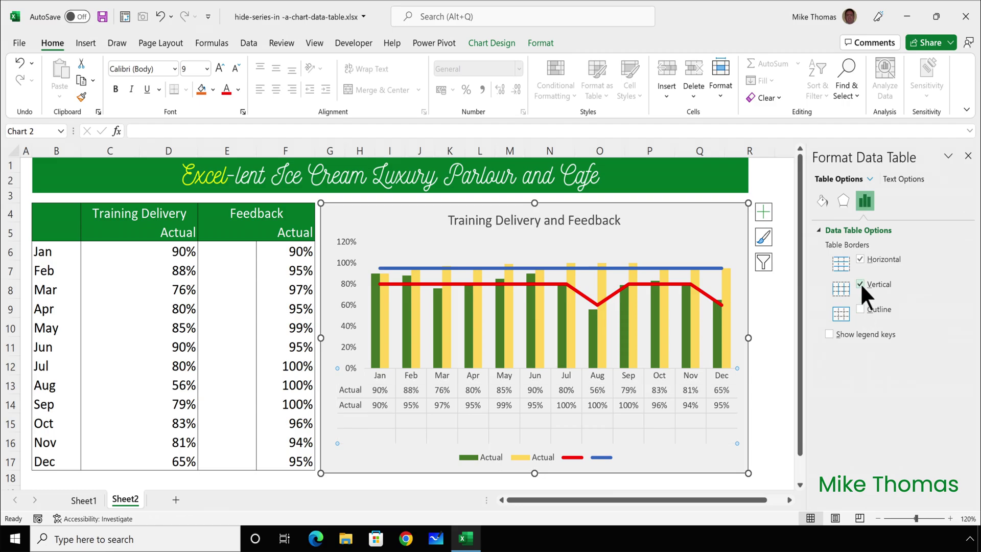
{"action": "left_click", "coordinate": [861, 259]}
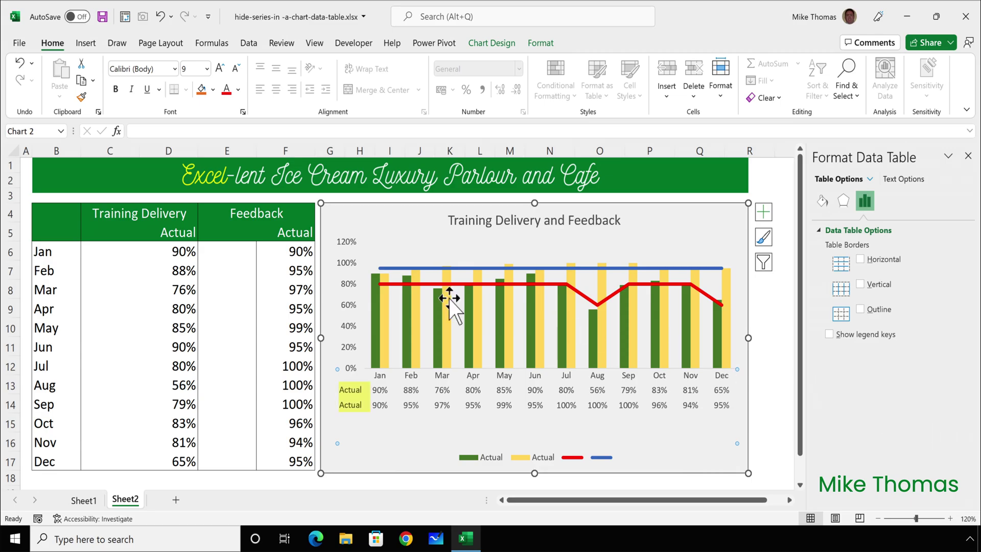
Hide the Actual headings in D5 and F5 with the custom format ;;;.
{"action": "left_click", "coordinate": [157, 235]}
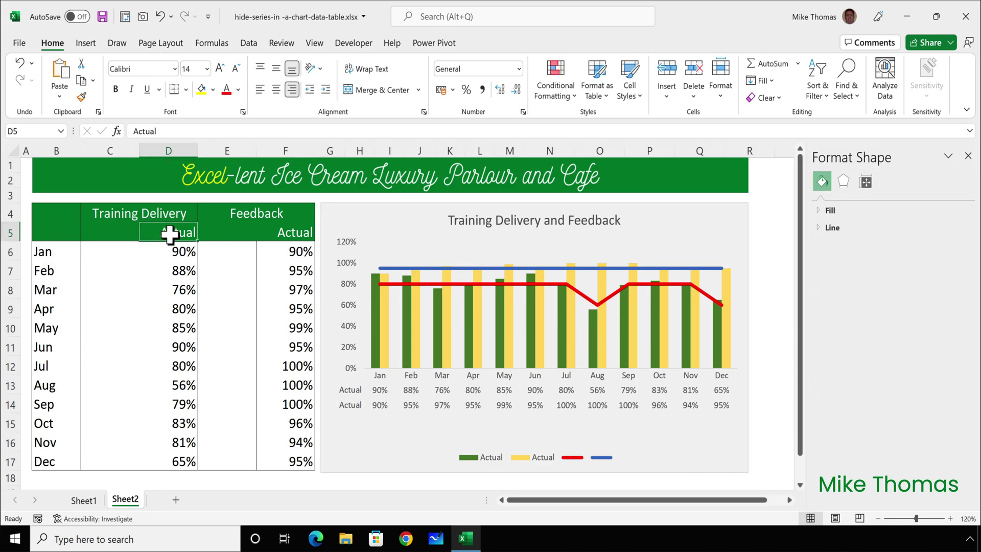
{"action": "left_click", "coordinate": [286, 231], "text": "ctrl"}
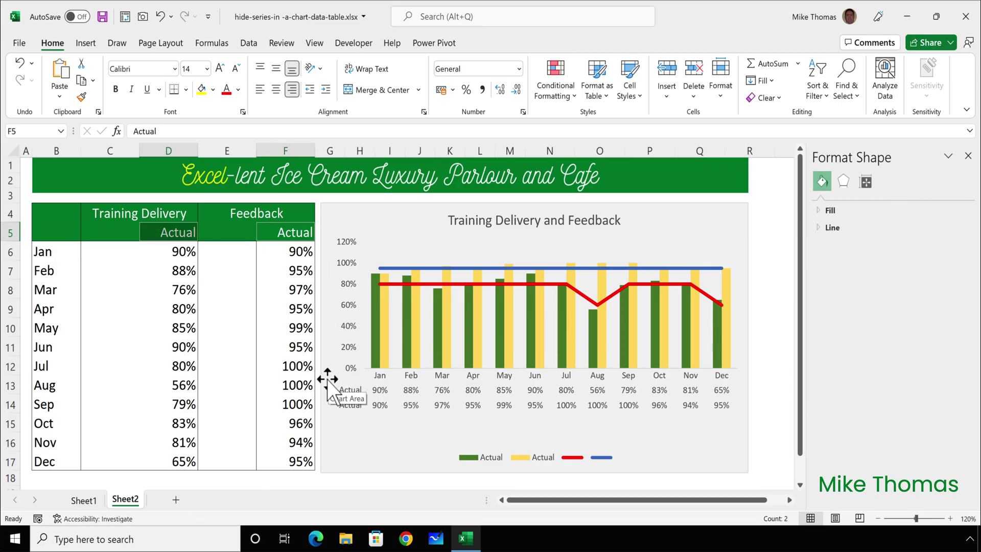
{"action": "left_click", "coordinate": [519, 68]}
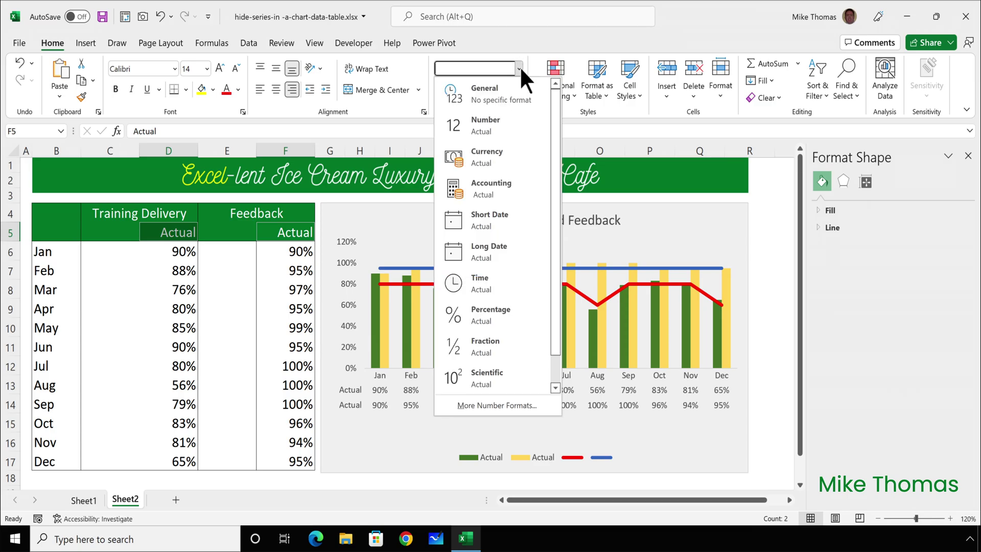
{"action": "left_click", "coordinate": [504, 404]}
{"action": "left_click", "coordinate": [379, 245]}
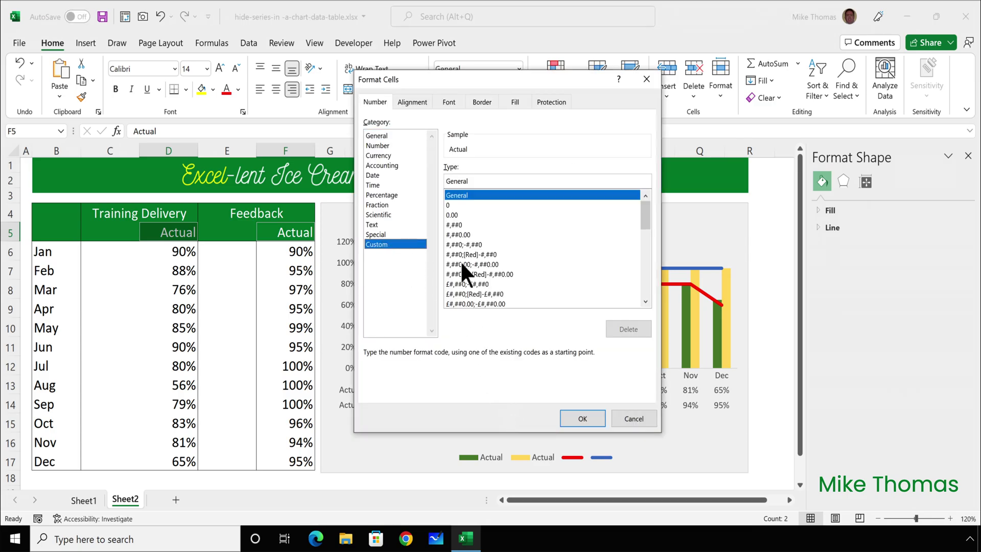
{"action": "left_click_drag", "start_coordinate": [471, 182], "coordinate": [418, 182]}
{"action": "type", "text": ";;;"}
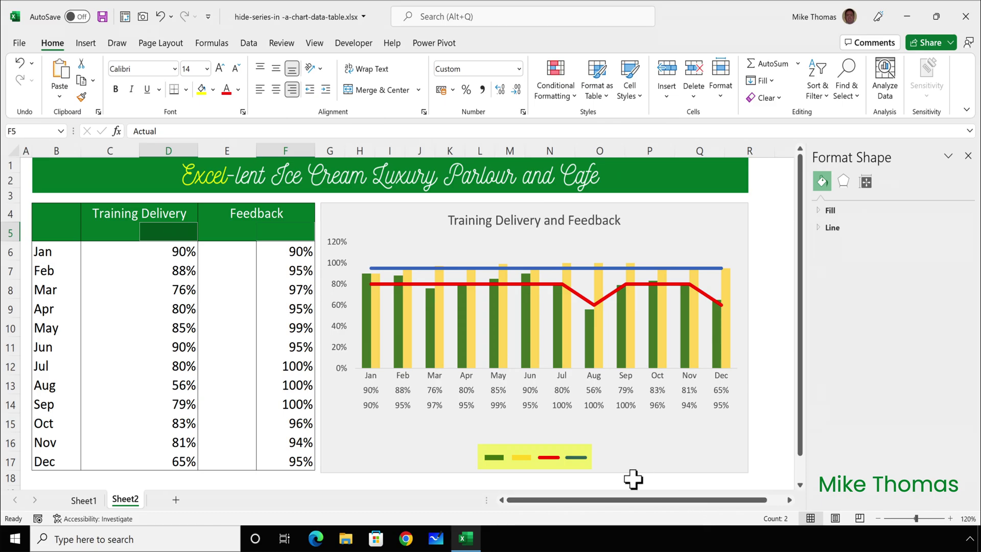
Delete the chart's legend and close the chart area formatting pane.
{"action": "left_click", "coordinate": [572, 456]}
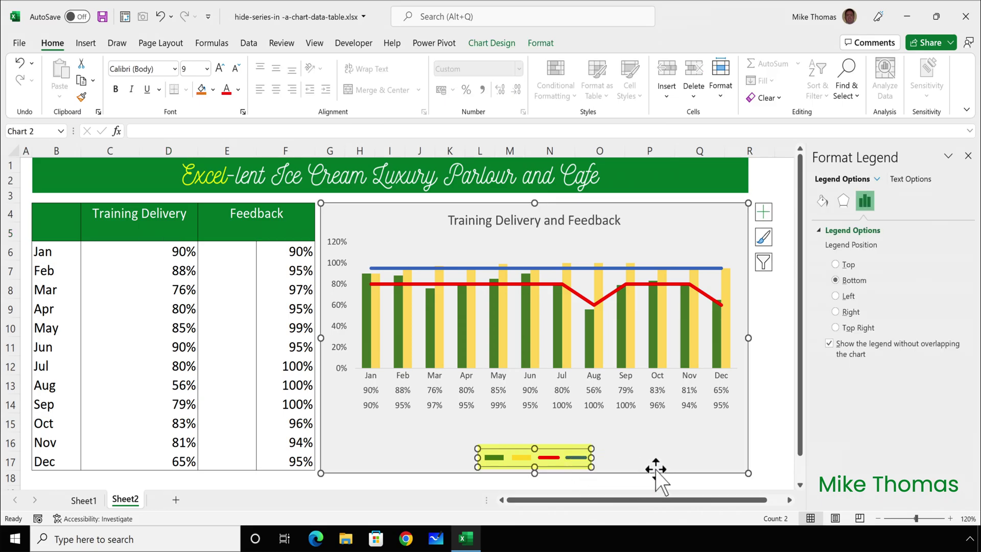
{"action": "key", "text": "Delete"}
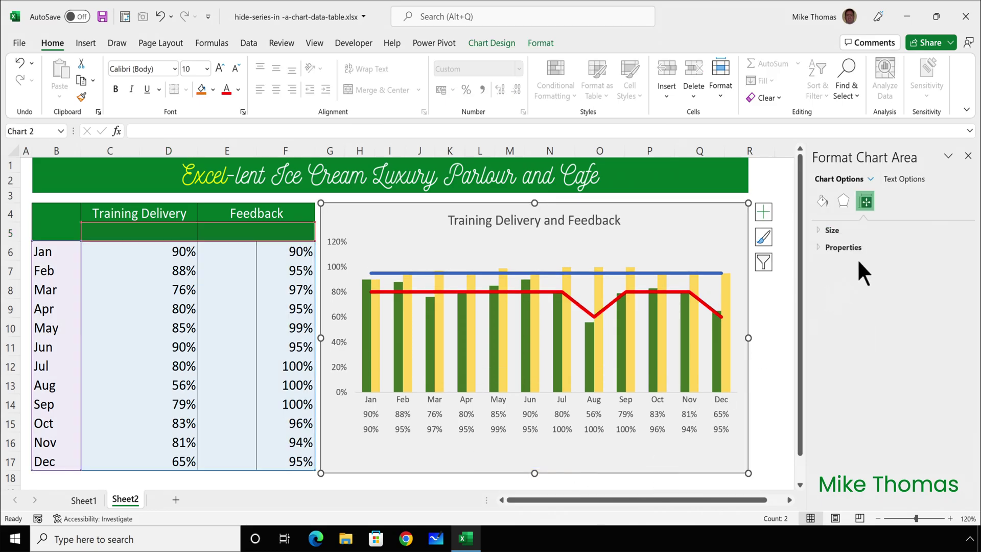
{"action": "left_click", "coordinate": [968, 156]}
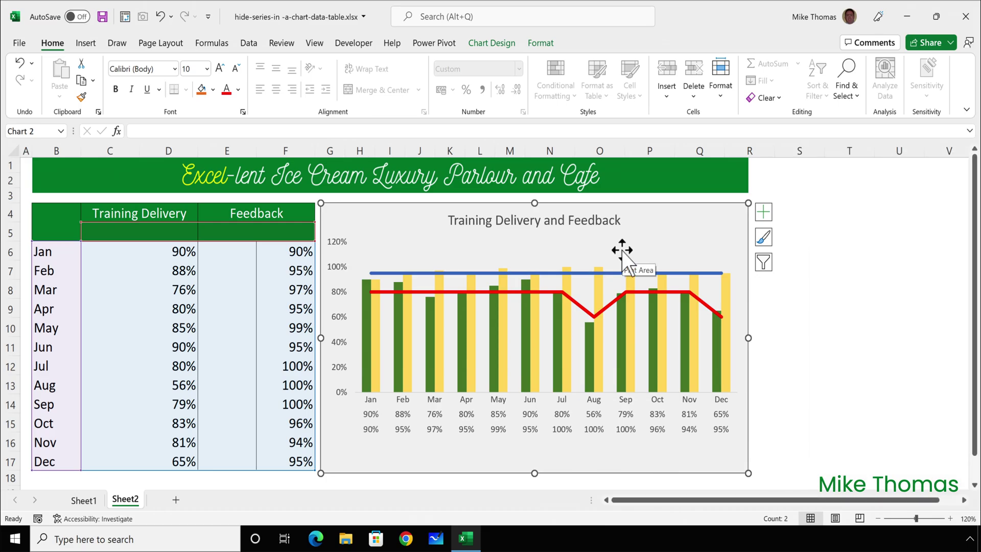
Hide columns B through F on Sheet2.
{"action": "left_click", "coordinate": [57, 150]}
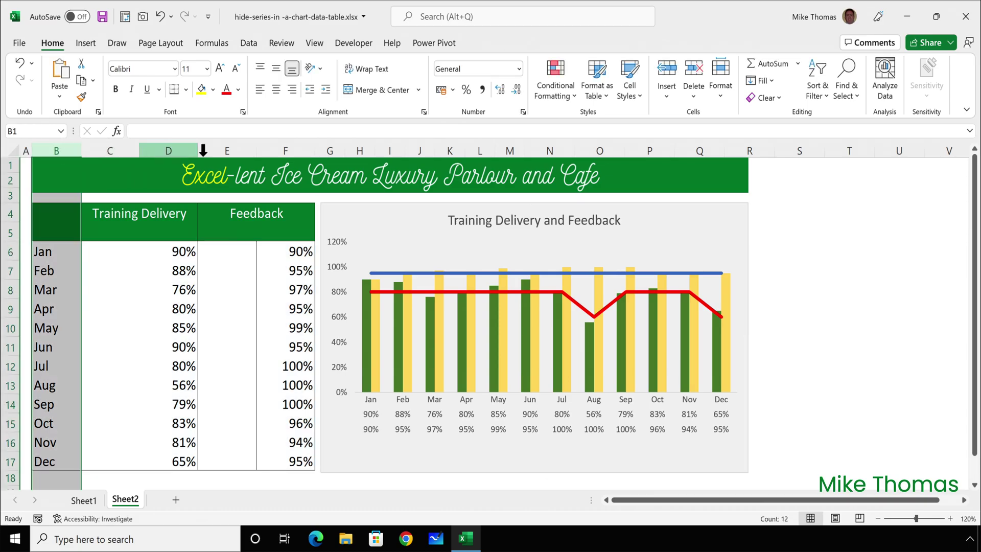
{"action": "left_click", "coordinate": [284, 151], "text": "shift"}
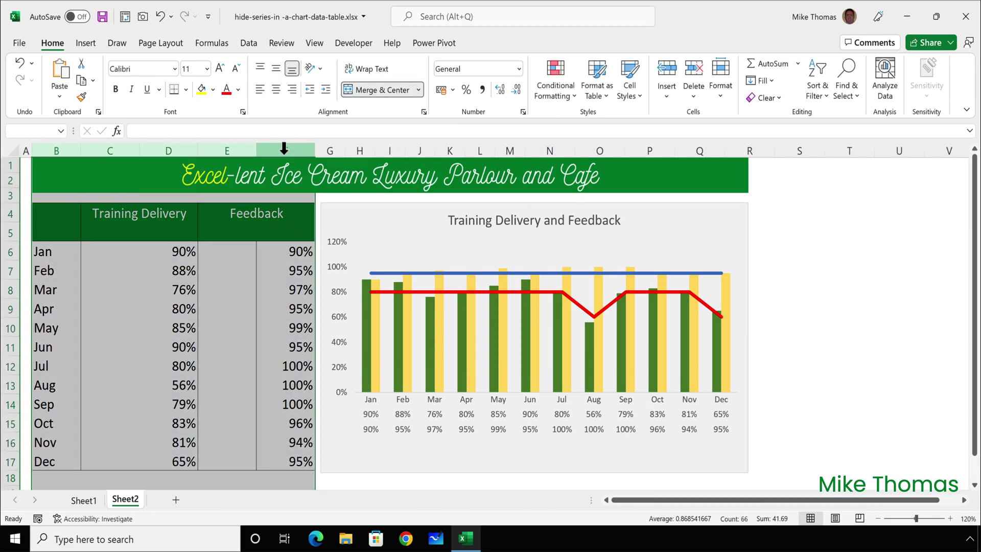
{"action": "right_click", "coordinate": [284, 152]}
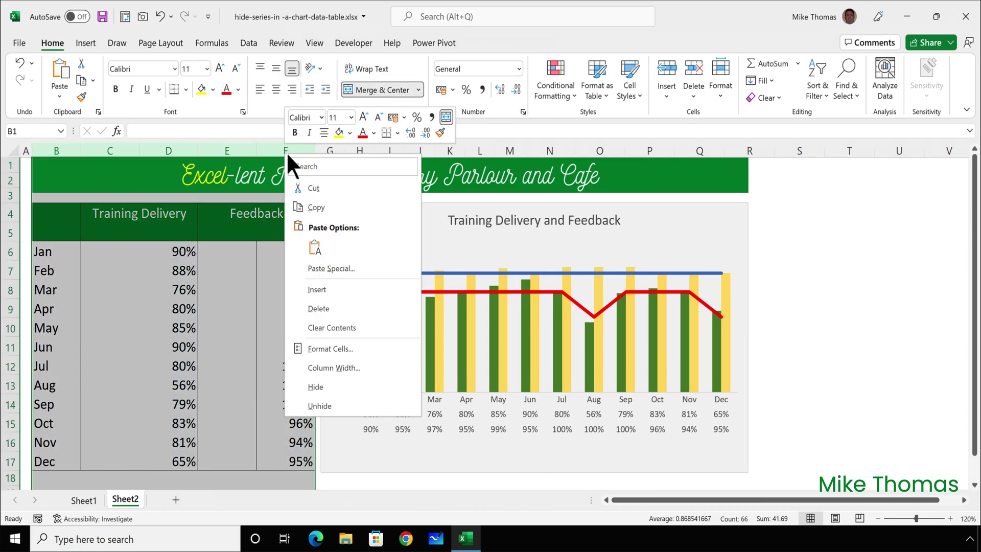
{"action": "left_click", "coordinate": [316, 386]}
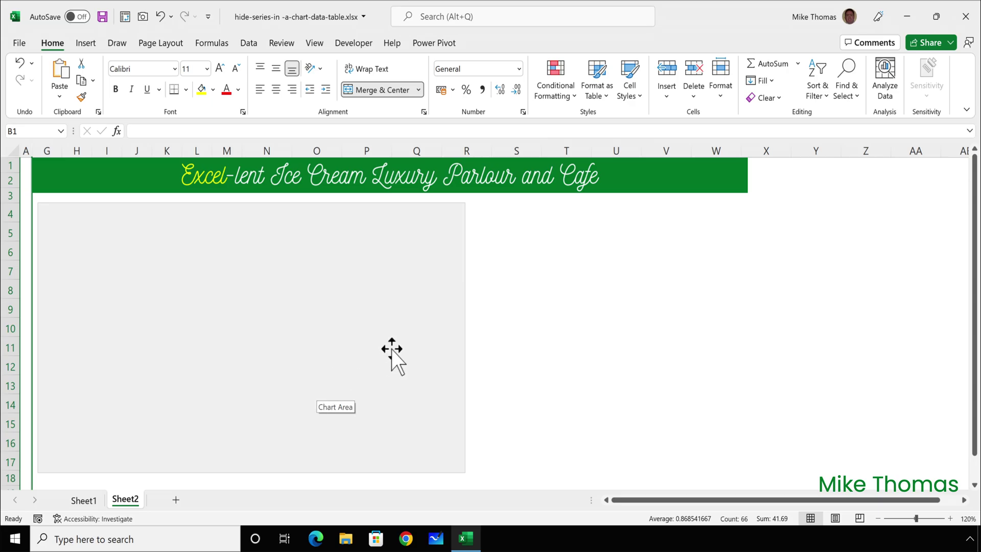
Turn on 'Show data in hidden rows and columns' in the chart's Hidden and Empty Cells settings.
{"action": "left_click", "coordinate": [460, 308]}
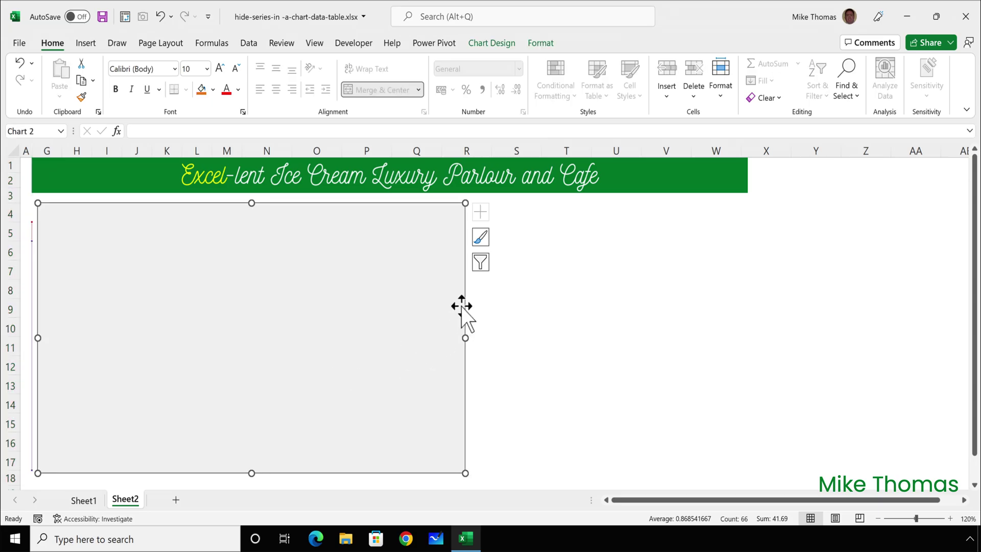
{"action": "left_click", "coordinate": [505, 44]}
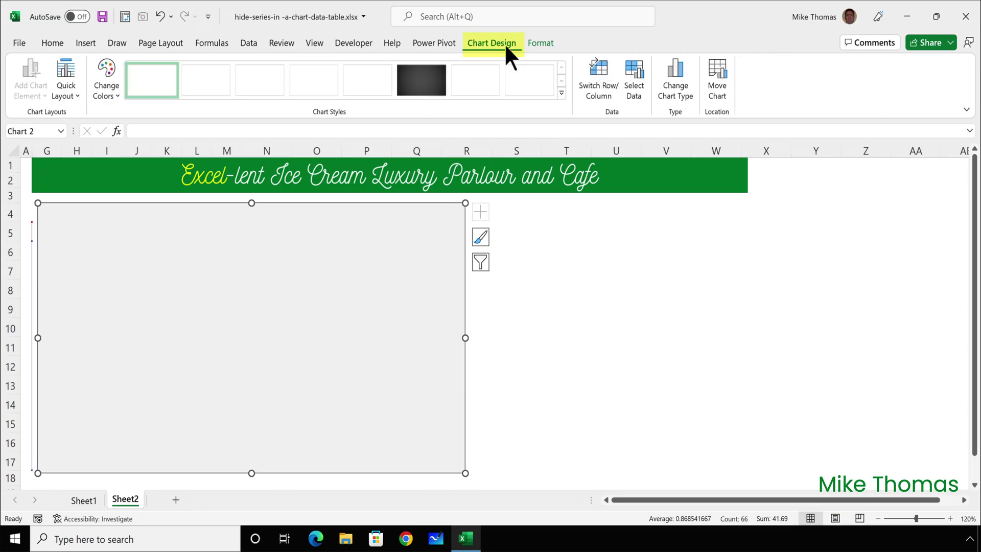
{"action": "left_click", "coordinate": [636, 88]}
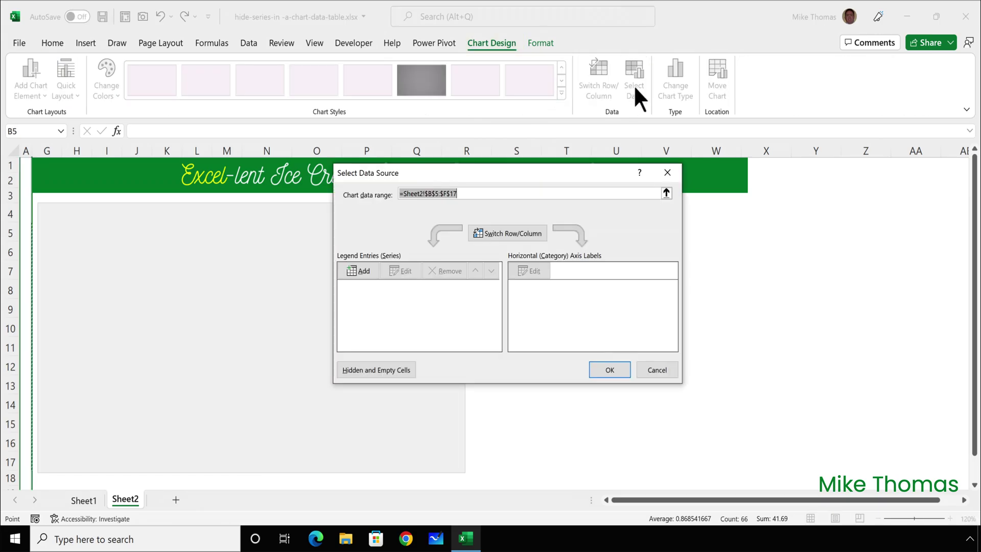
{"action": "left_click", "coordinate": [387, 369]}
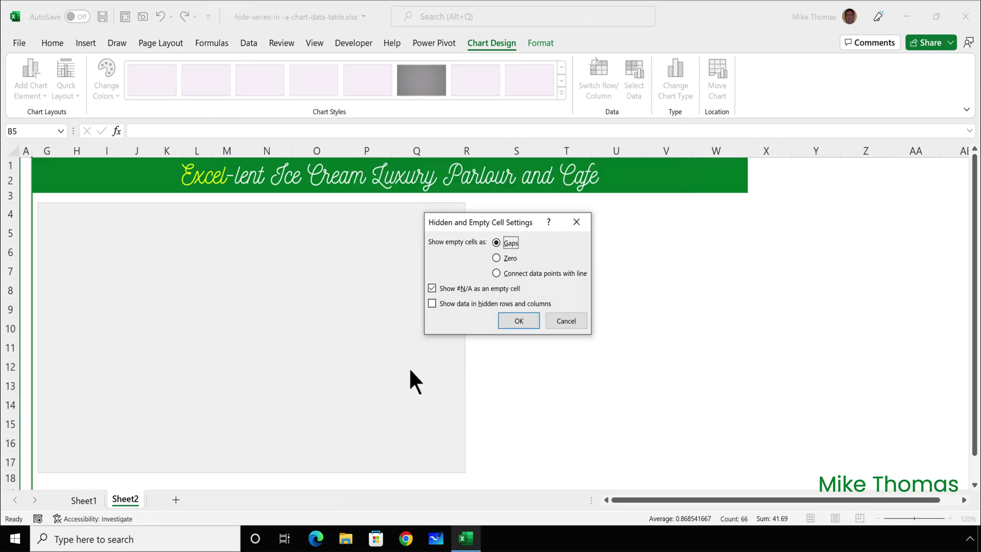
{"action": "left_click", "coordinate": [432, 302]}
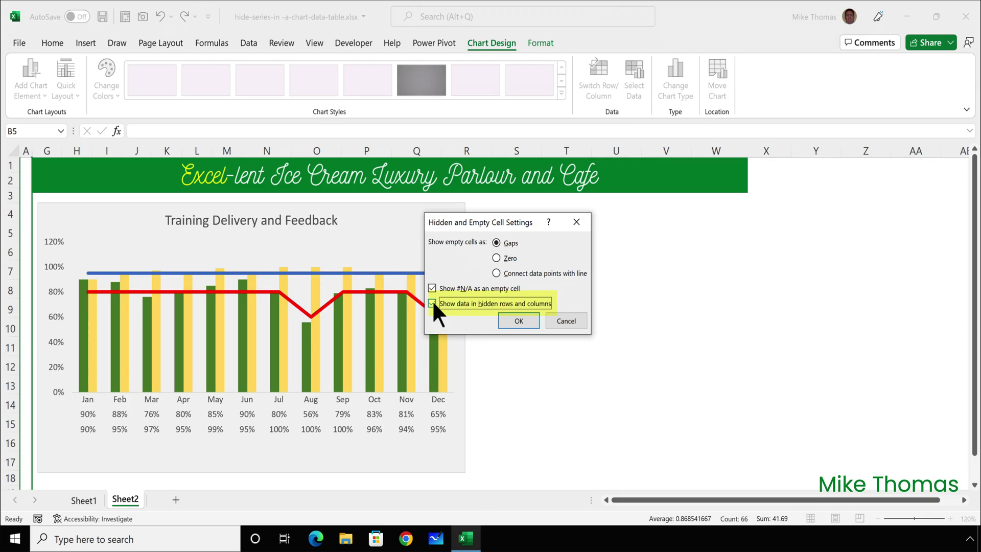
{"action": "left_click", "coordinate": [519, 321]}
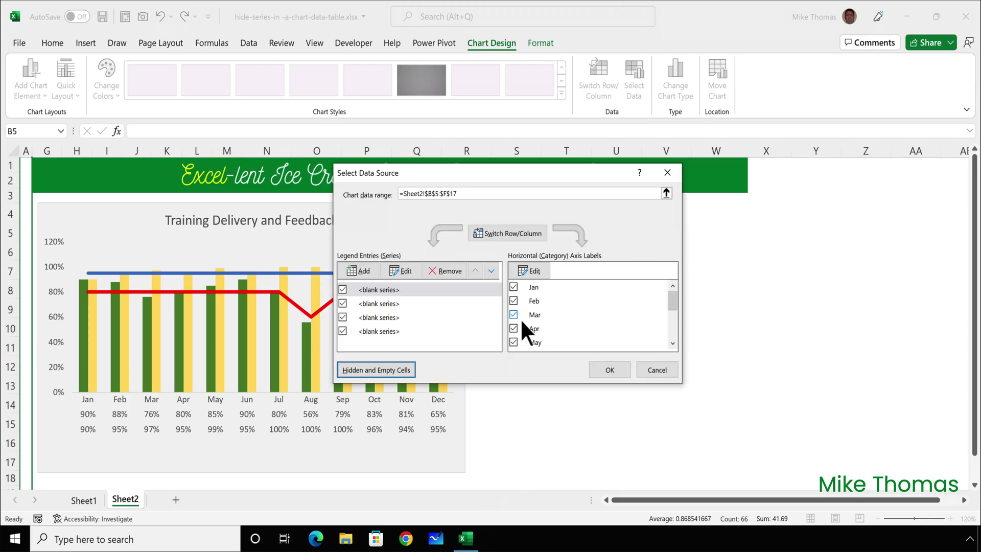
{"action": "left_click", "coordinate": [610, 369]}
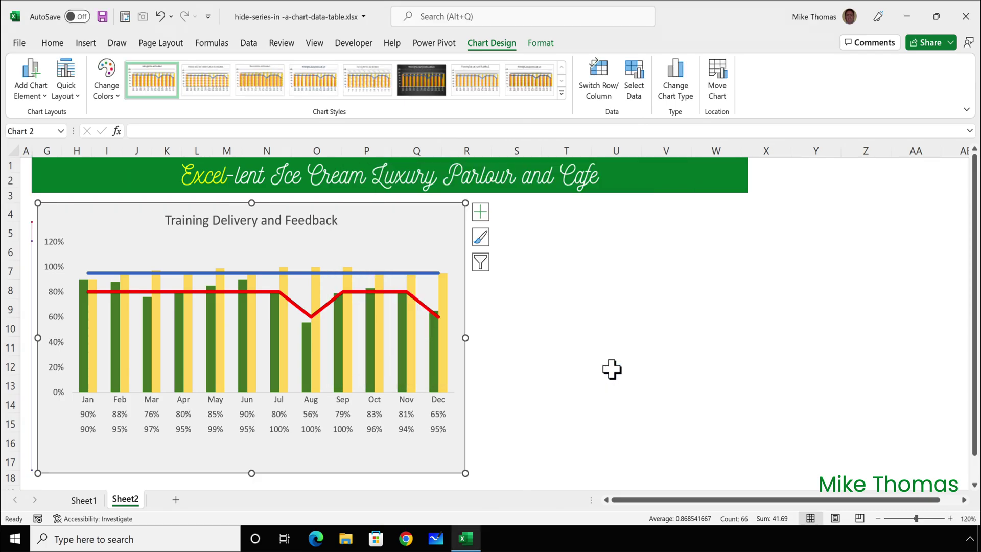